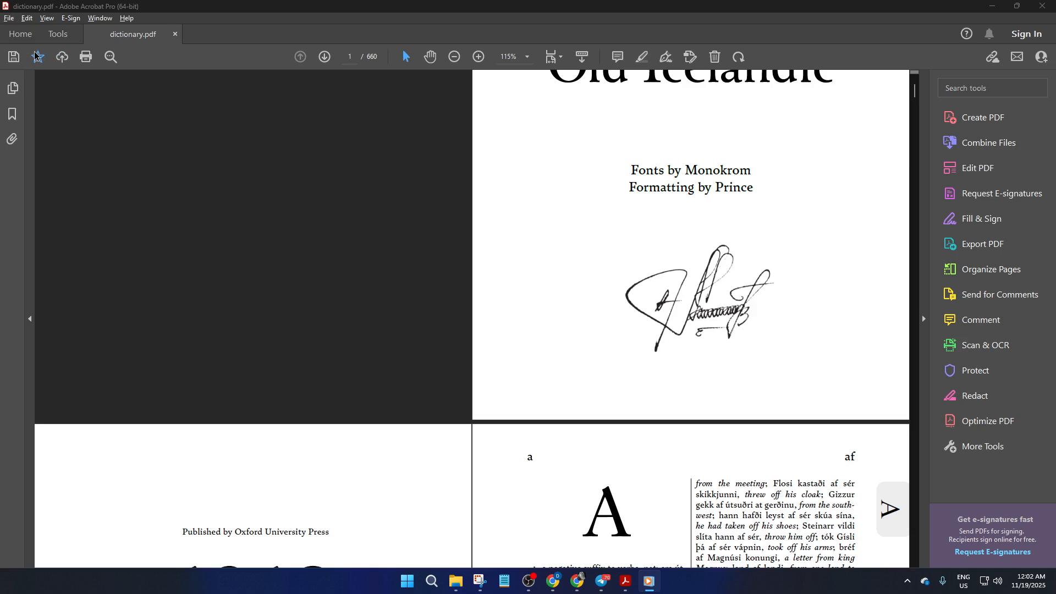
Open dictionary.pdf in Edit PDF mode at the signature on the first page.
left_click(21, 34)
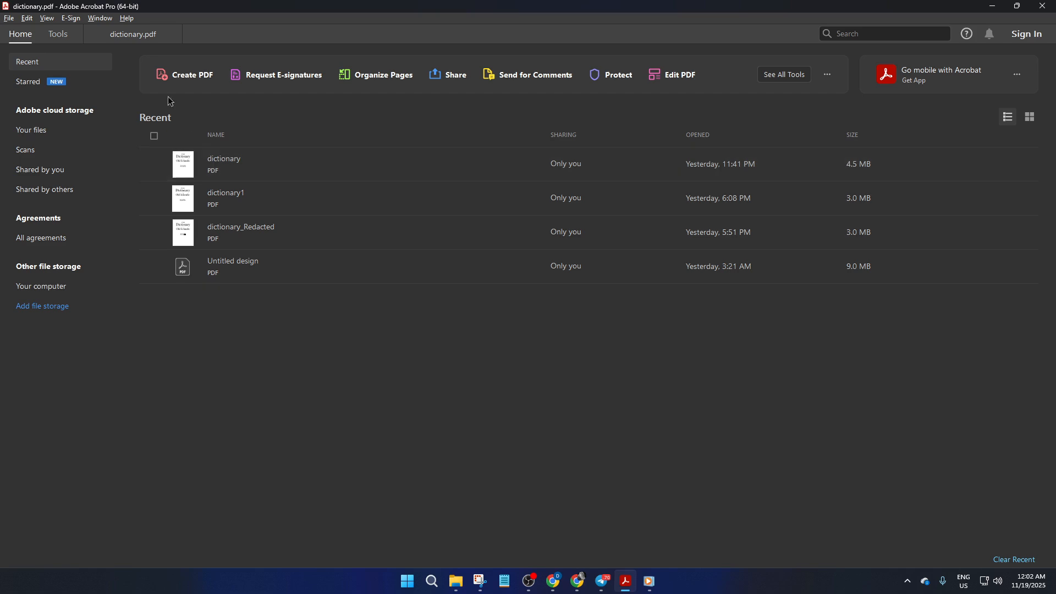
left_click(137, 38)
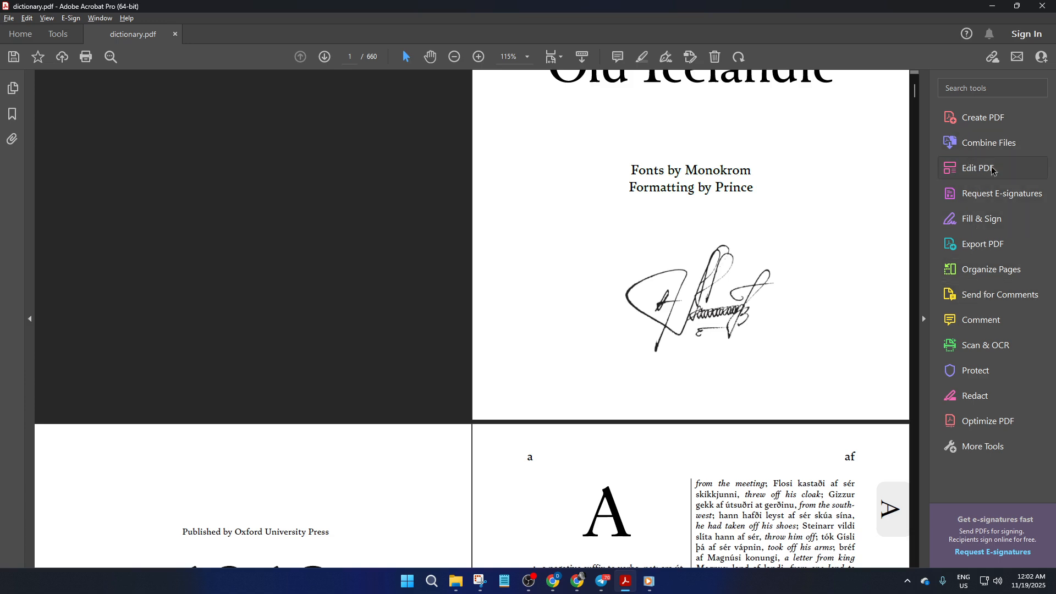
left_click(973, 169)
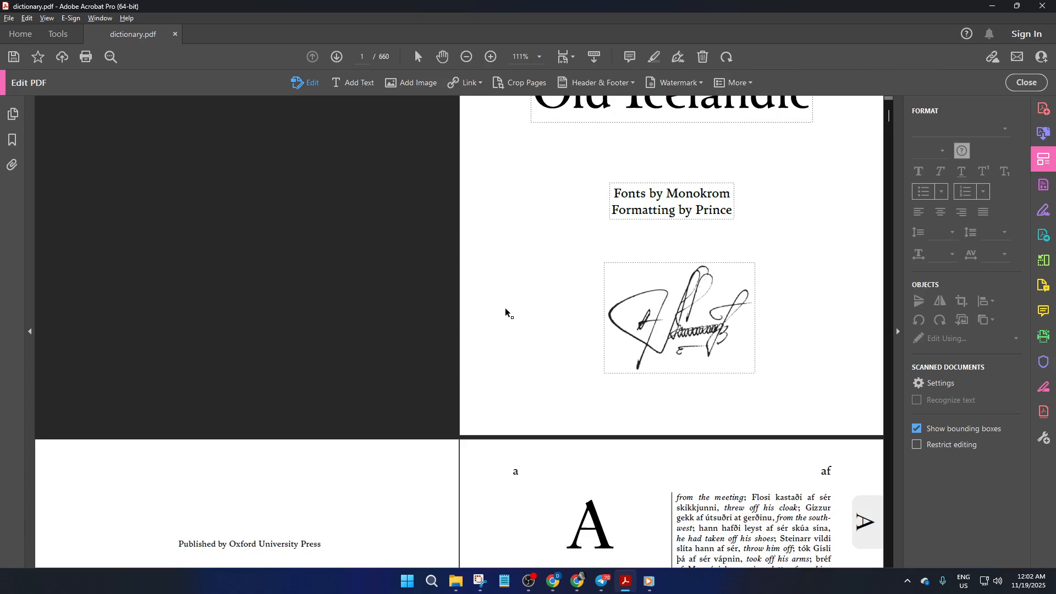
scroll(540, 318, "down", 2)
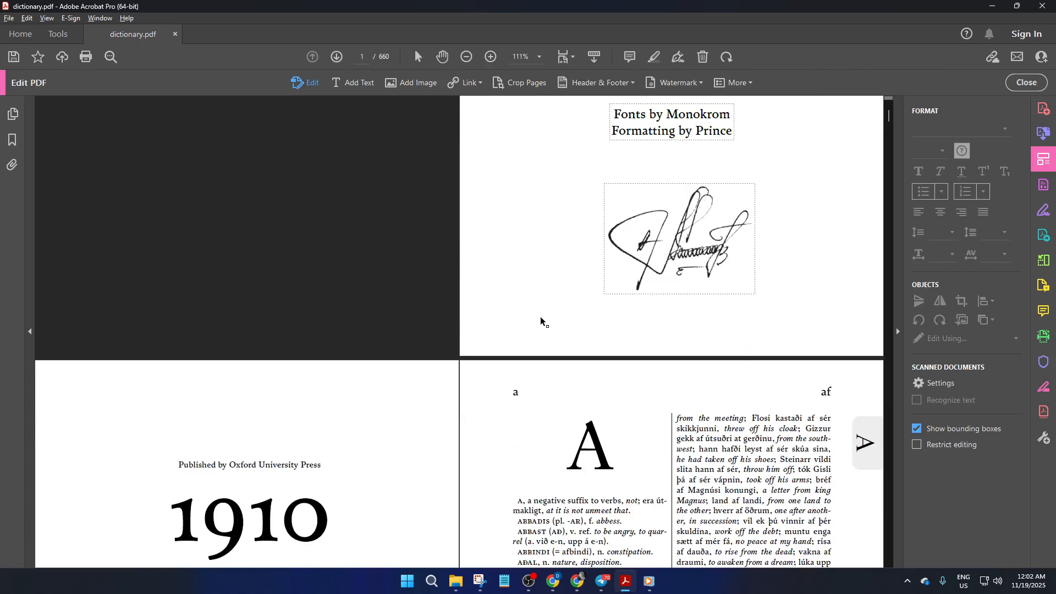
scroll(540, 319, "up", 2)
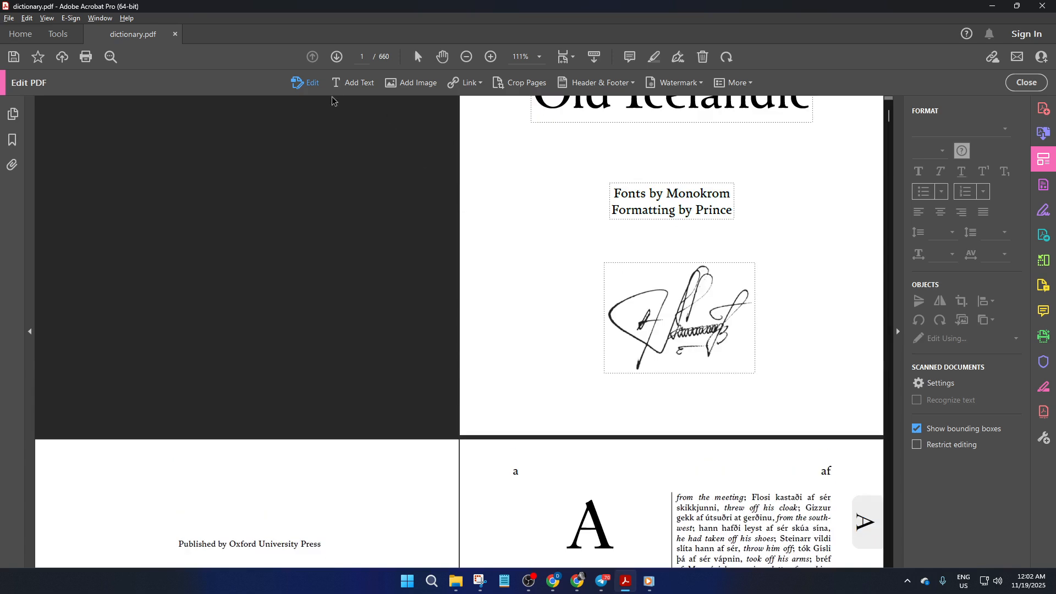
Add a text box just below the signature image on the first page, reading SIGNATURE.
left_click(360, 89)
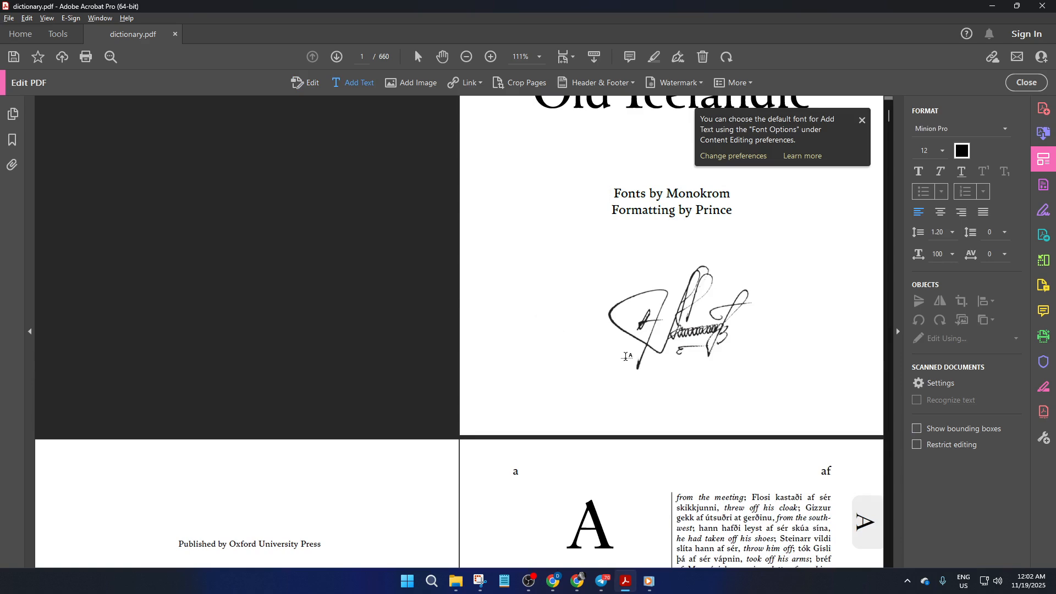
scroll(621, 360, "down", 2)
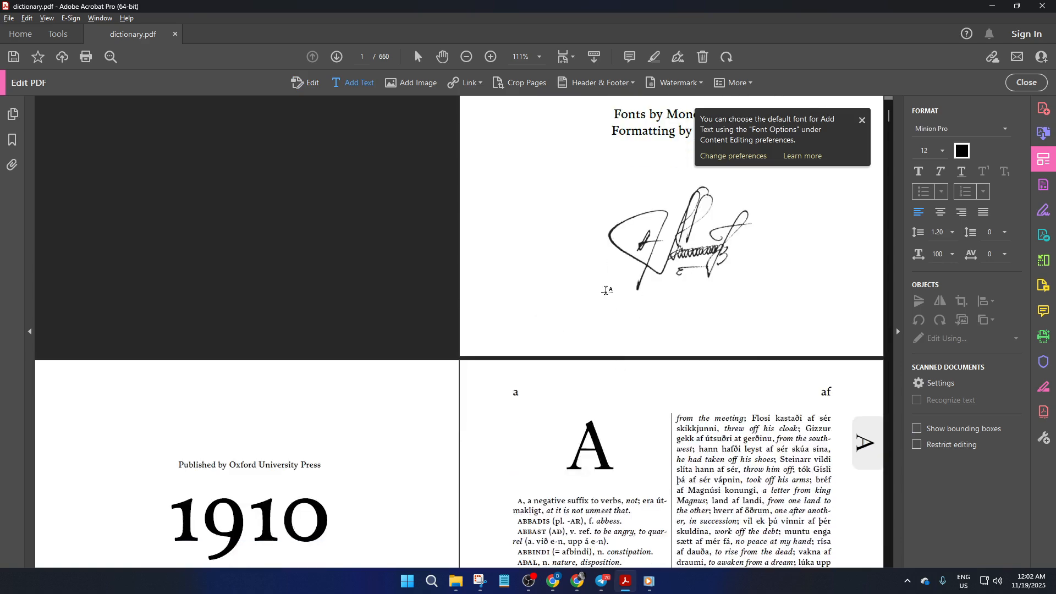
left_click_drag(595, 287, 743, 326)
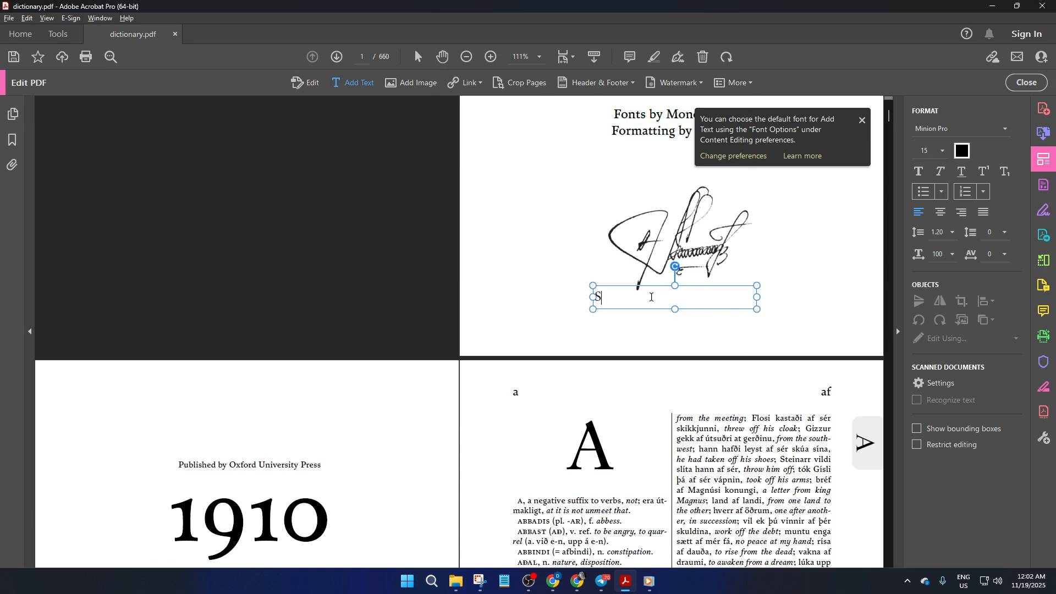
type("SING")
key("BackSpace")
key("BackSpace")
type("GNATURE")
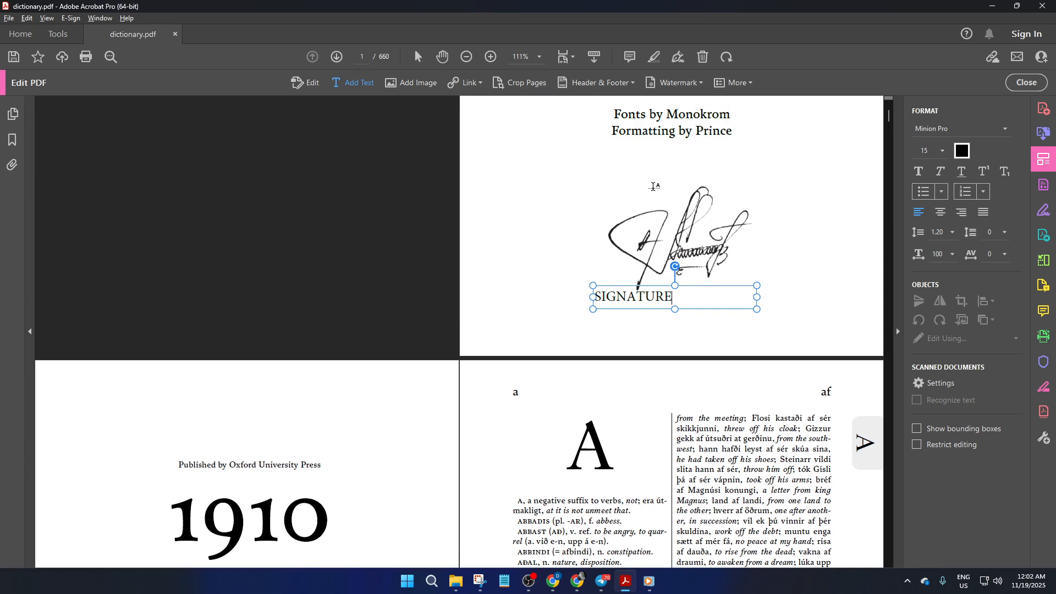
Format the whole SIGNATURE text as centred, size 20, in the Lato Black font.
key("ctrl+a")
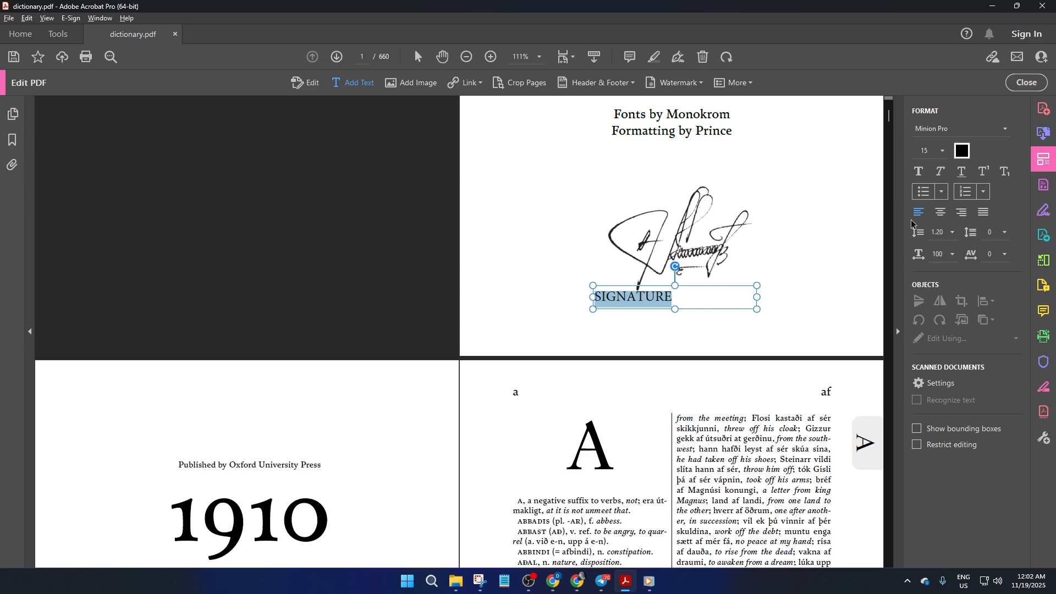
left_click(941, 211)
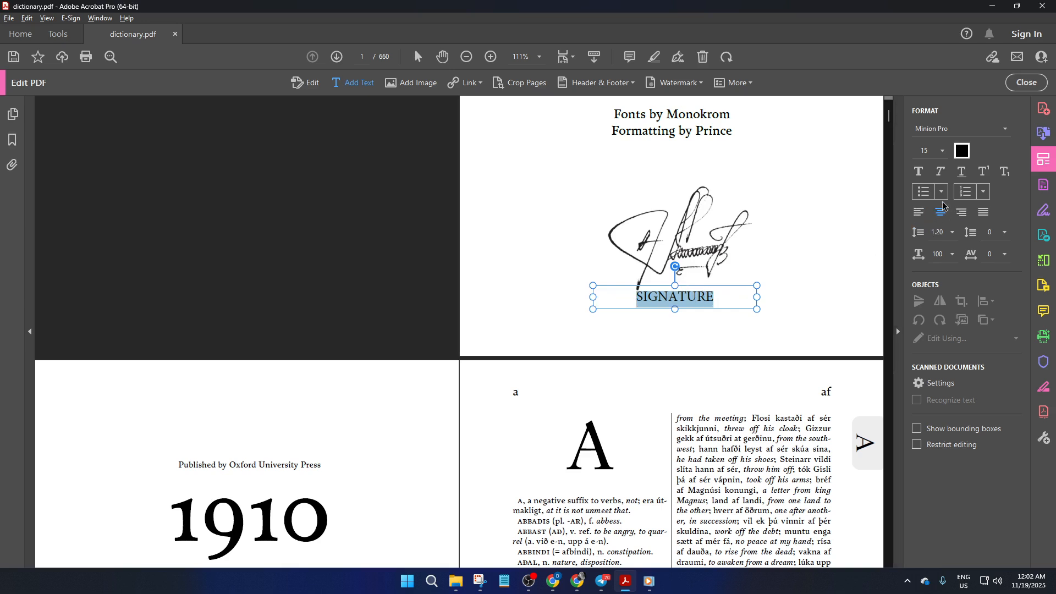
left_click(943, 156)
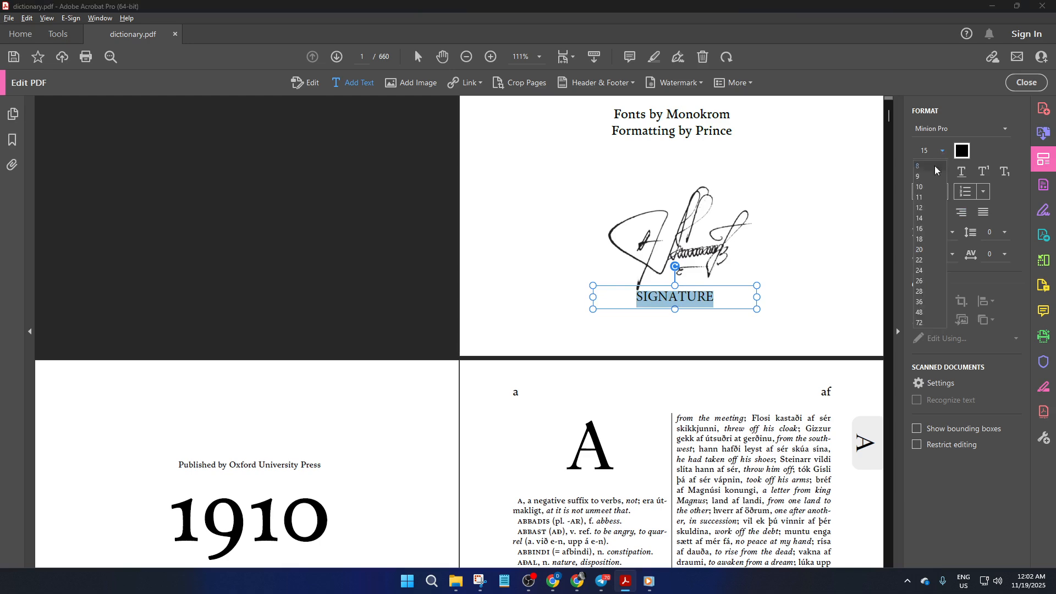
left_click(920, 249)
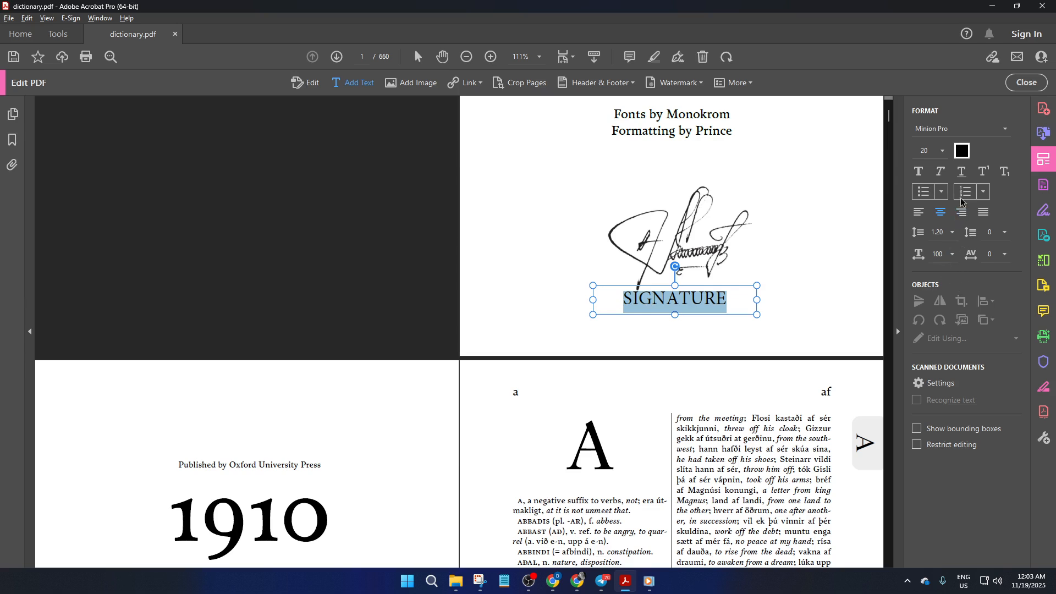
left_click(952, 131)
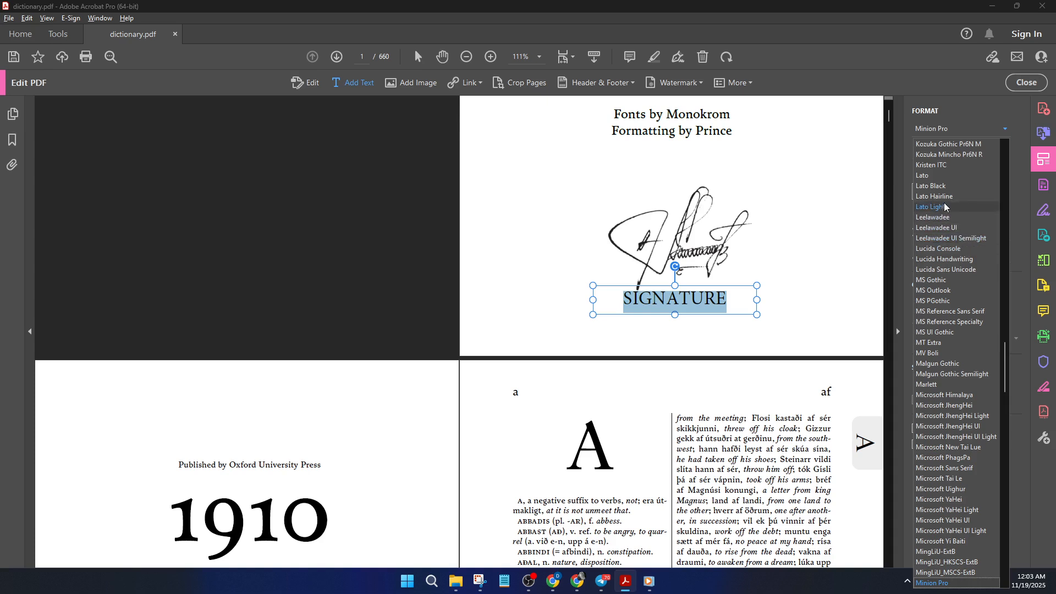
left_click(933, 187)
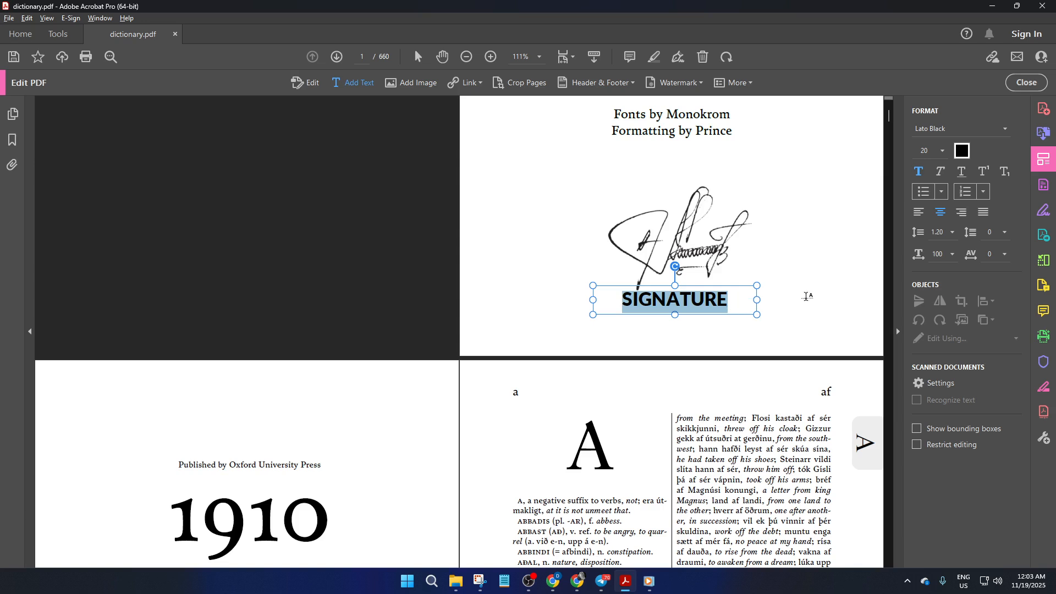
Change the colour of the SIGNATURE text to orange.
left_click(963, 145)
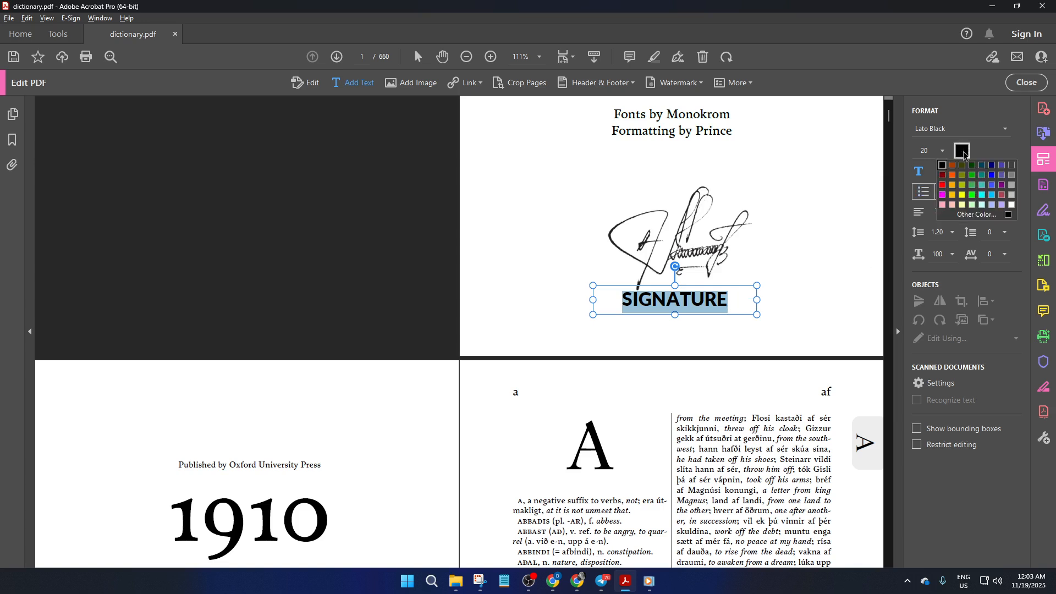
left_click(965, 147)
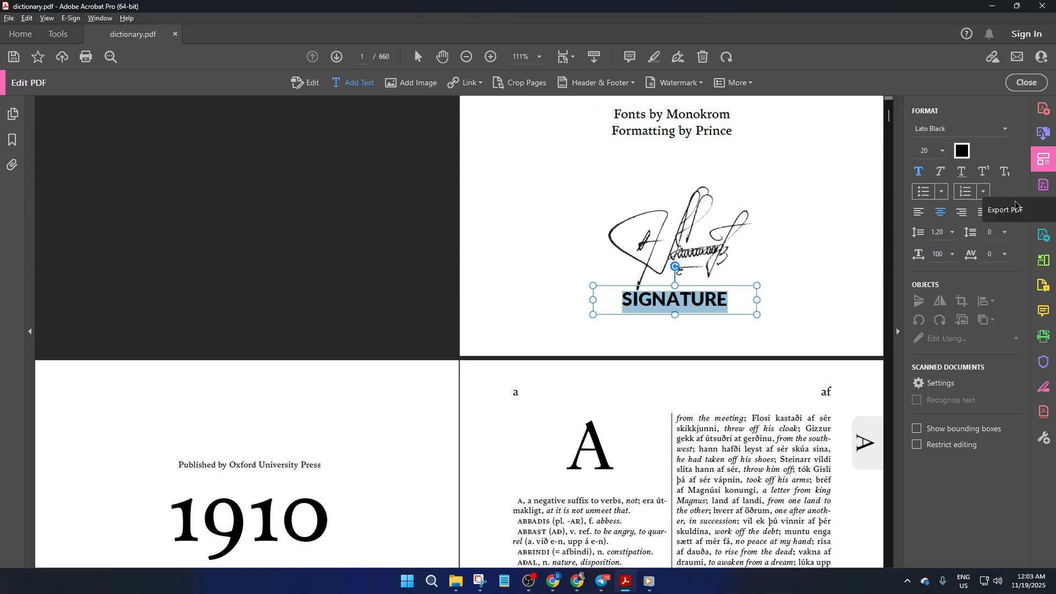
left_click(963, 151)
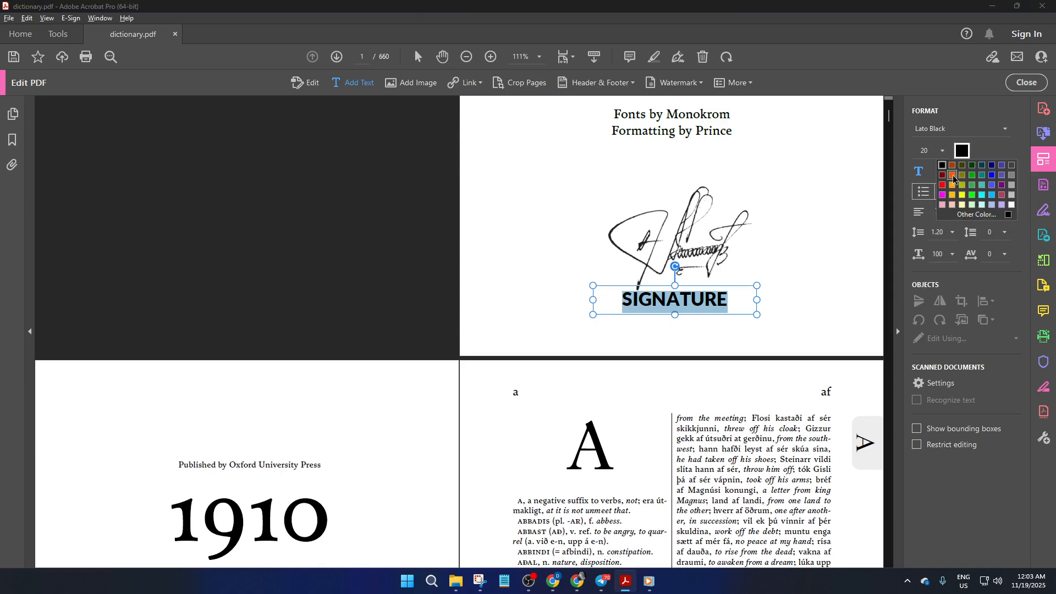
left_click(952, 175)
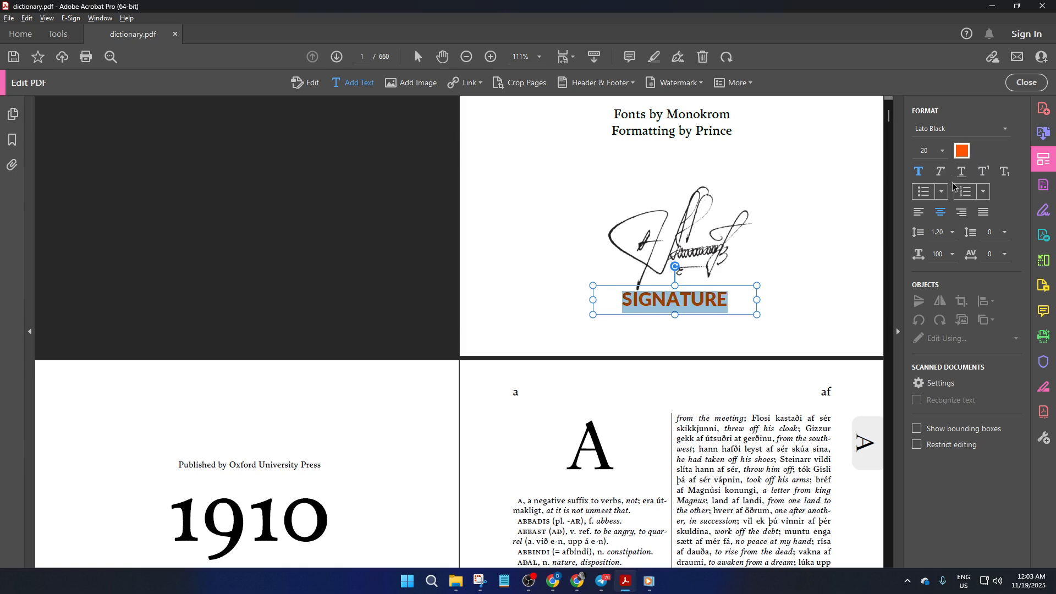
left_click(962, 151)
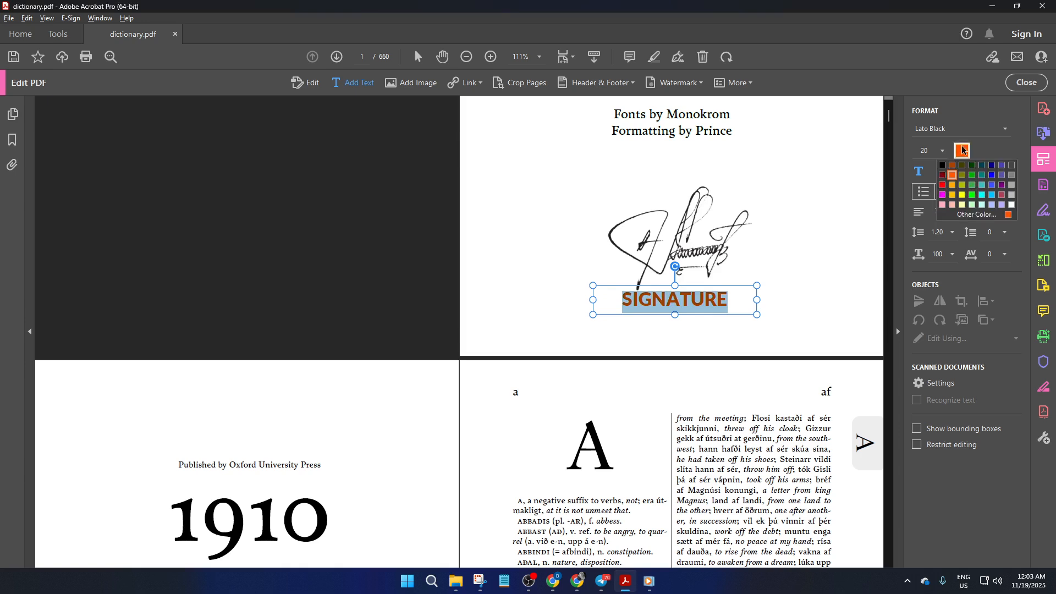
left_click(926, 205)
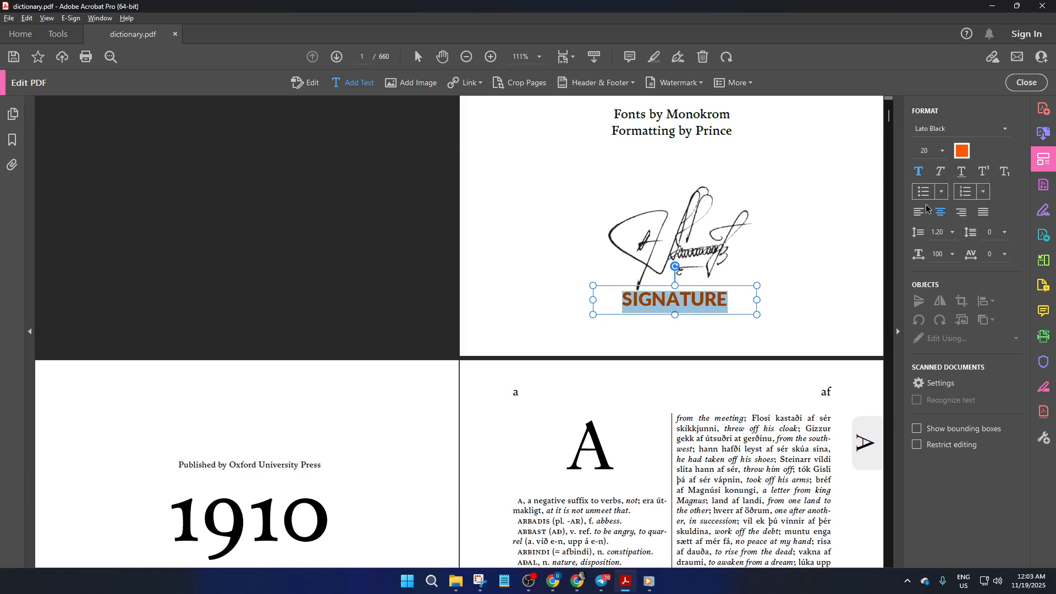
Try justified and right alignment on the SIGNATURE text, and return it to centred alignment.
left_click(986, 213)
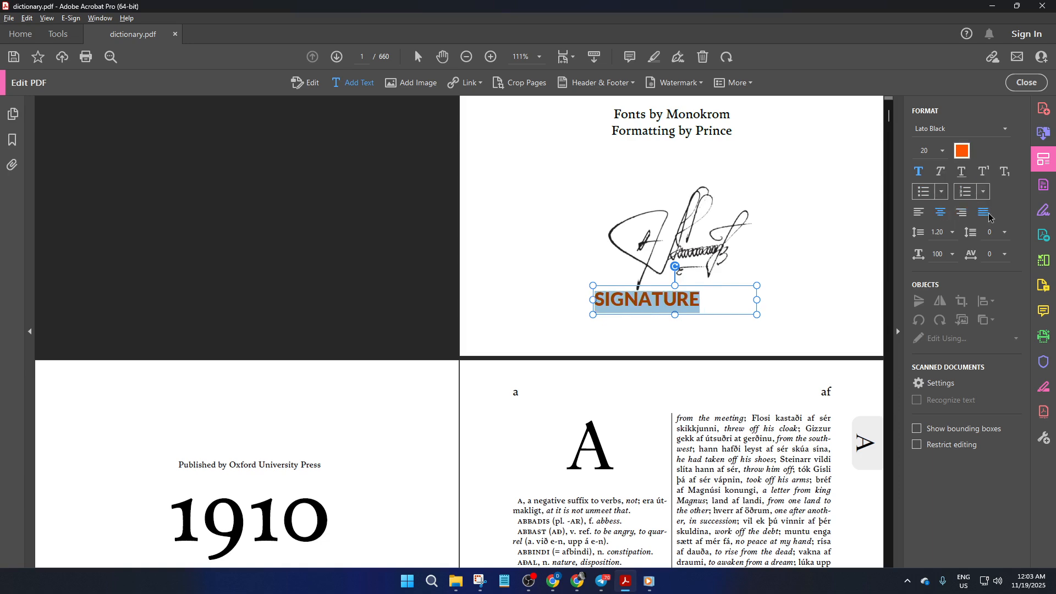
left_click(961, 213)
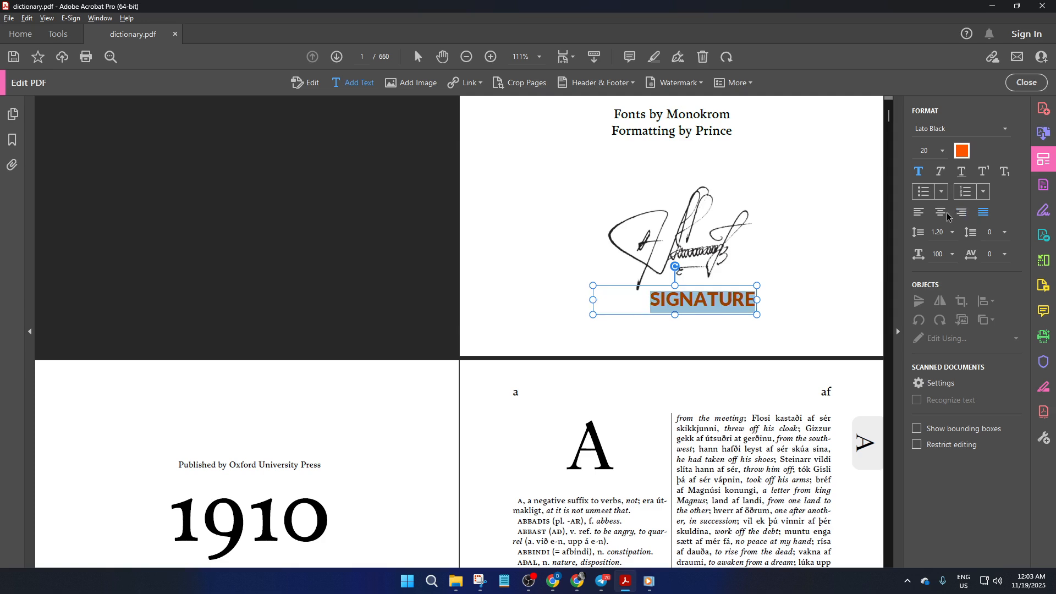
left_click(942, 214)
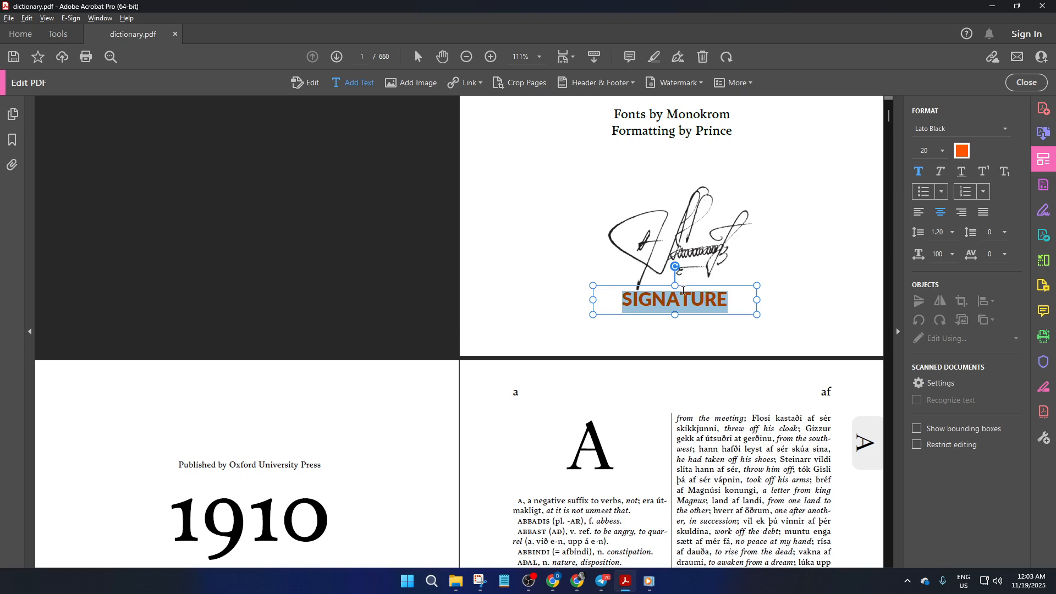
Widen the SIGNATURE text box and move it slightly down and to the left beneath the signature.
left_click(702, 299)
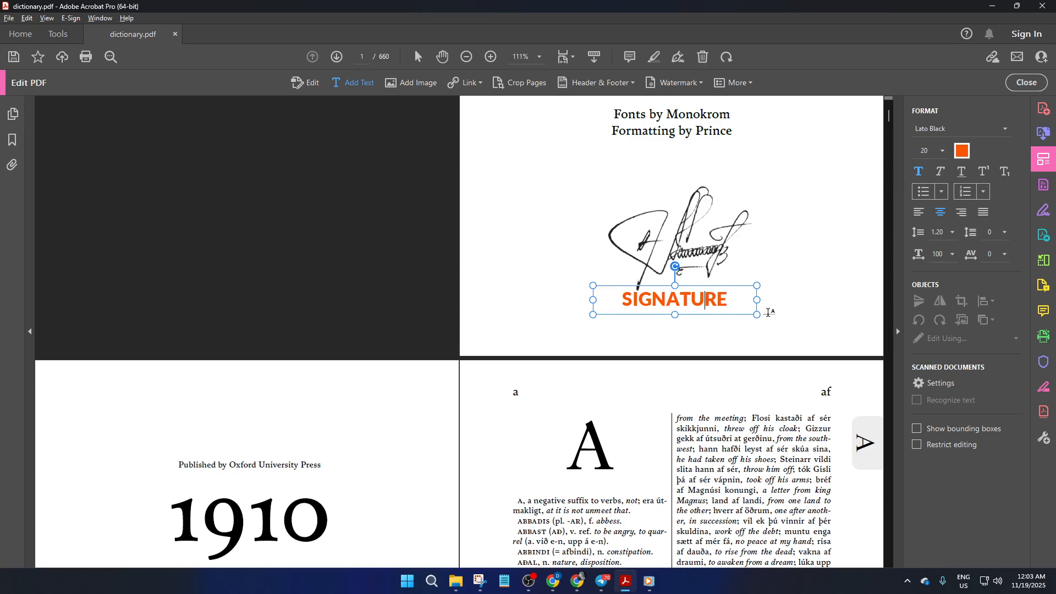
left_click_drag(757, 314, 792, 333)
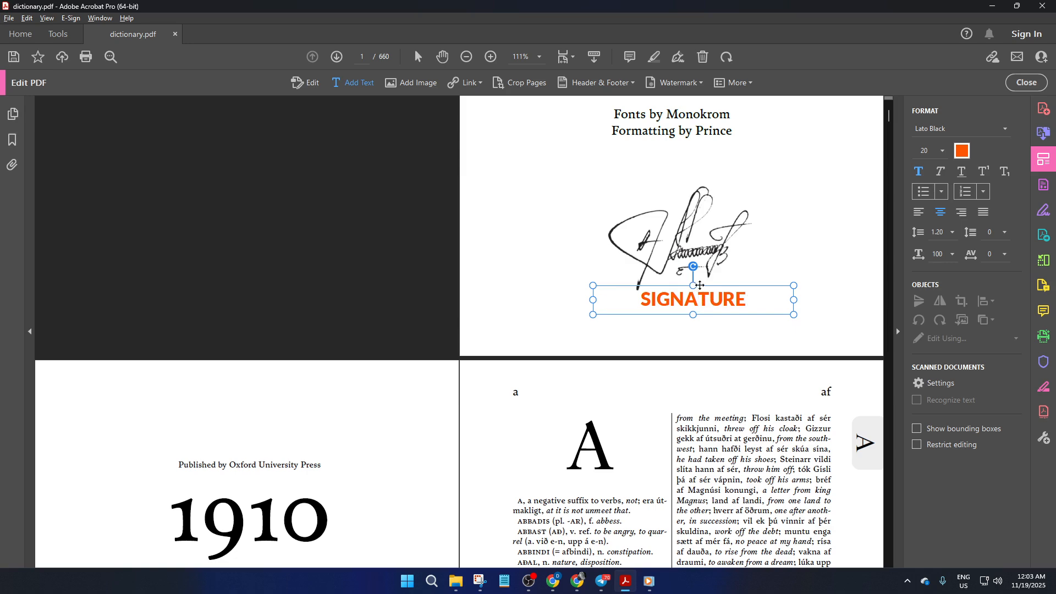
mouse_move(700, 285)
left_mouse_down()
mouse_move(672, 290)
mouse_move(662, 269)
mouse_move(670, 335)
mouse_move(721, 340)
mouse_move(772, 258)
mouse_move(733, 180)
mouse_move(666, 180)
mouse_move(619, 291)
mouse_move(690, 337)
mouse_move(748, 304)
mouse_move(693, 306)
left_mouse_up()
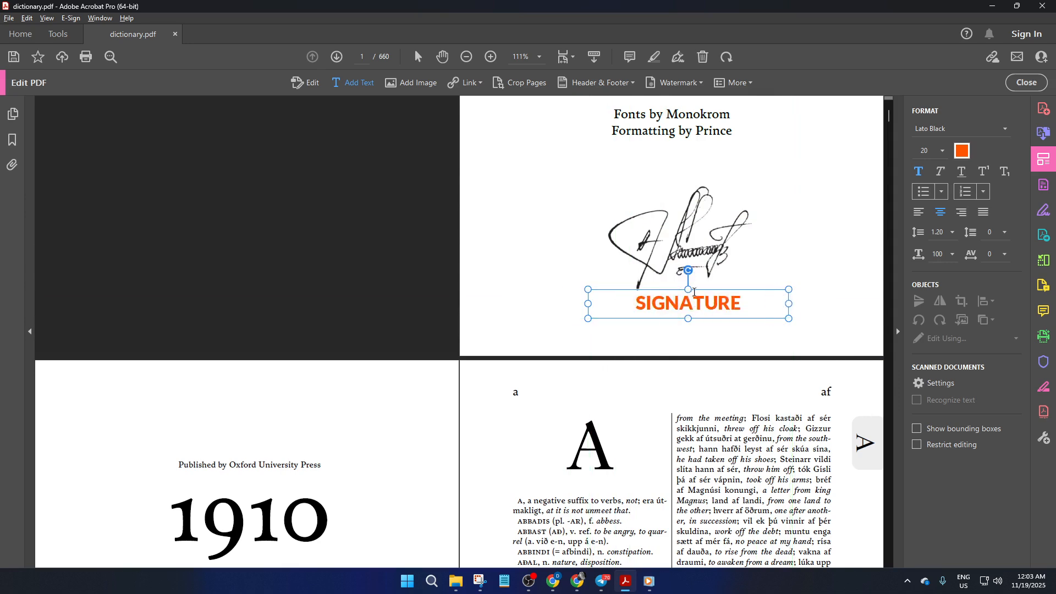
Delete the final E of the SIGNATURE text and retype it.
left_click(747, 301)
key("BackSpace")
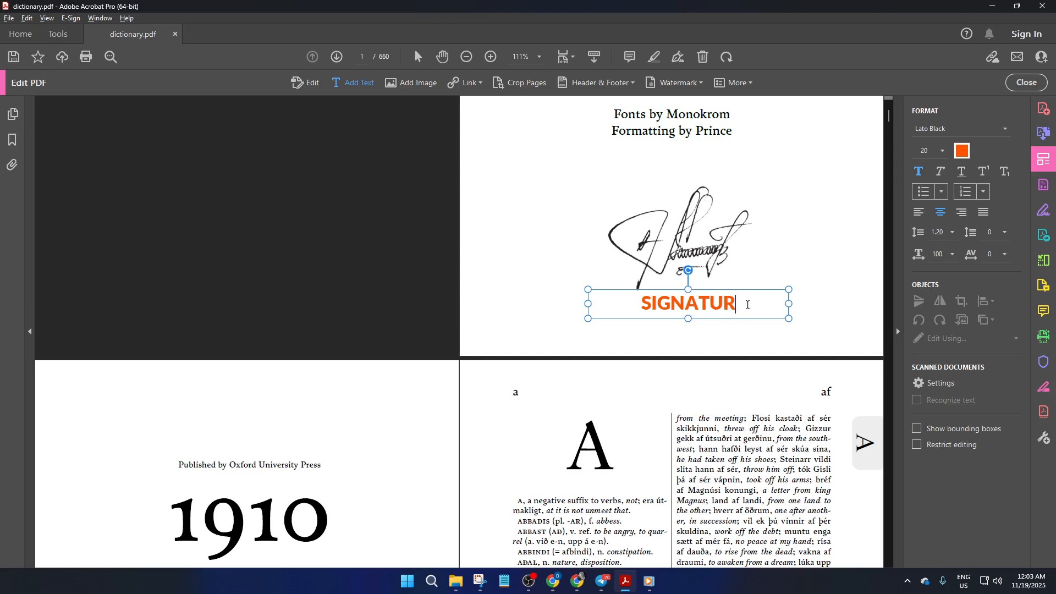
type("E")
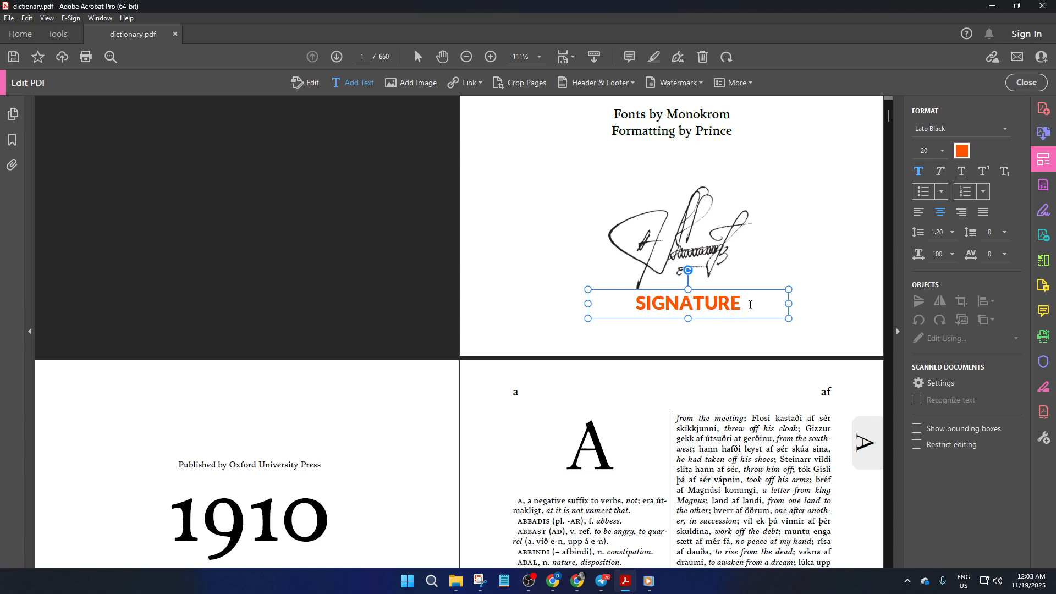